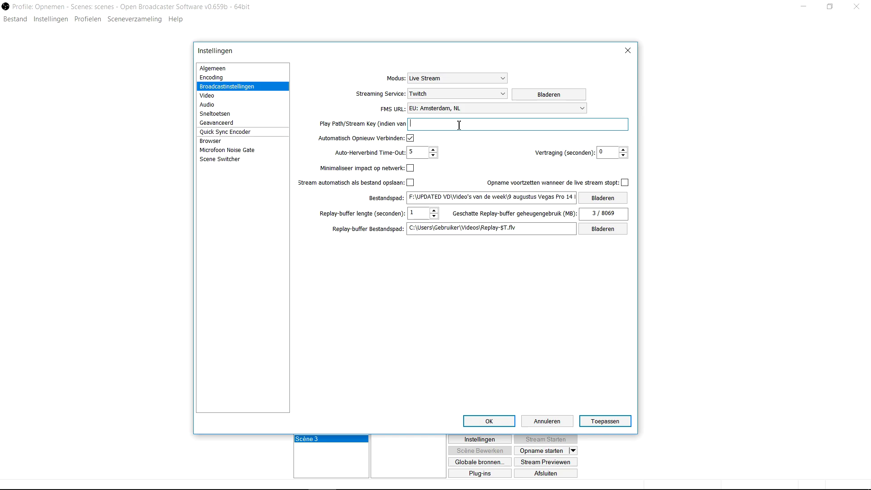
Enter the Twitch stream key in the broadcast settings and close the settings dialog.
type("••••••••••••••••••••••••••••••••••")
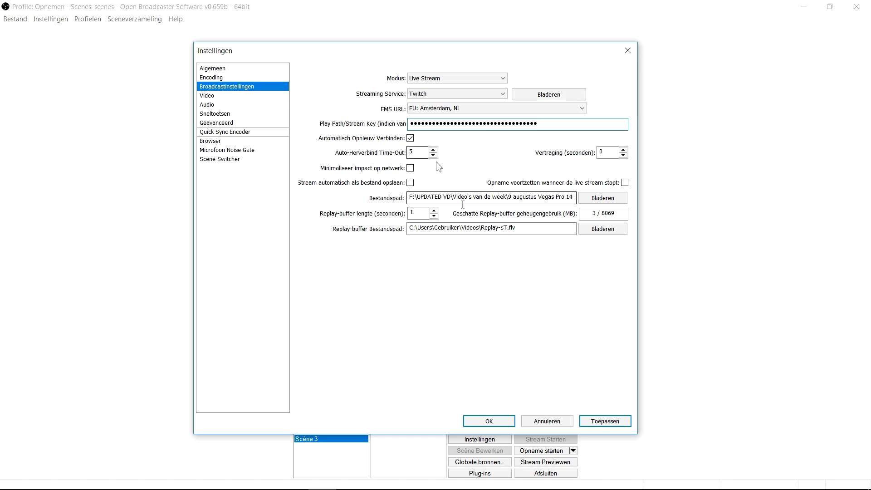
mouse_move(477, 200)
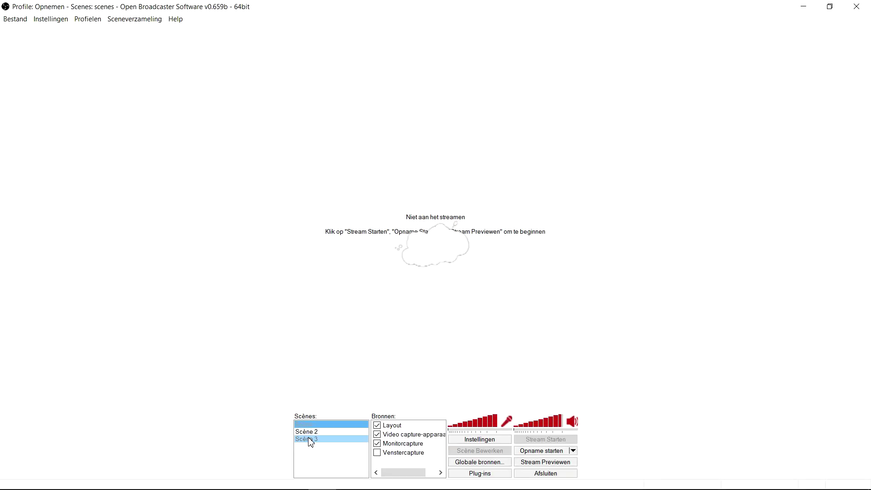
Select Scène 3, the scene holding only the Monitorcapture source.
left_click(309, 439)
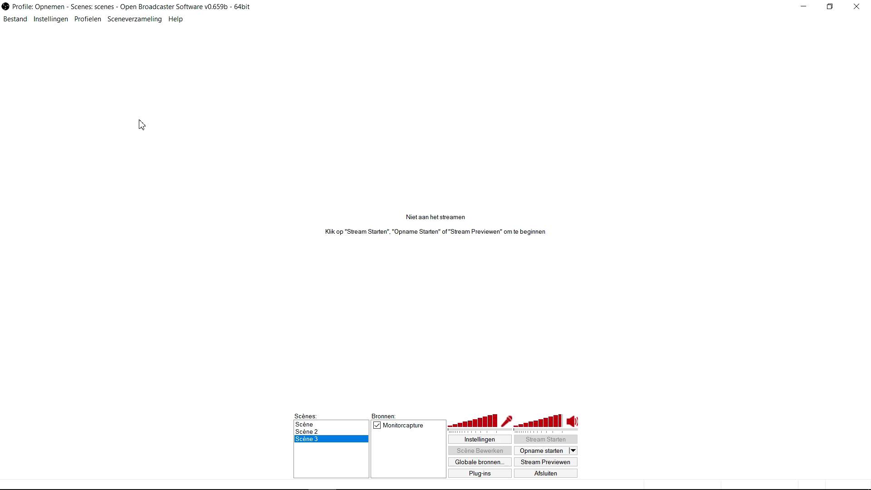
Open the Encoding settings and select the 5000 kb/s maximum bitrate for replacement.
left_click(53, 20)
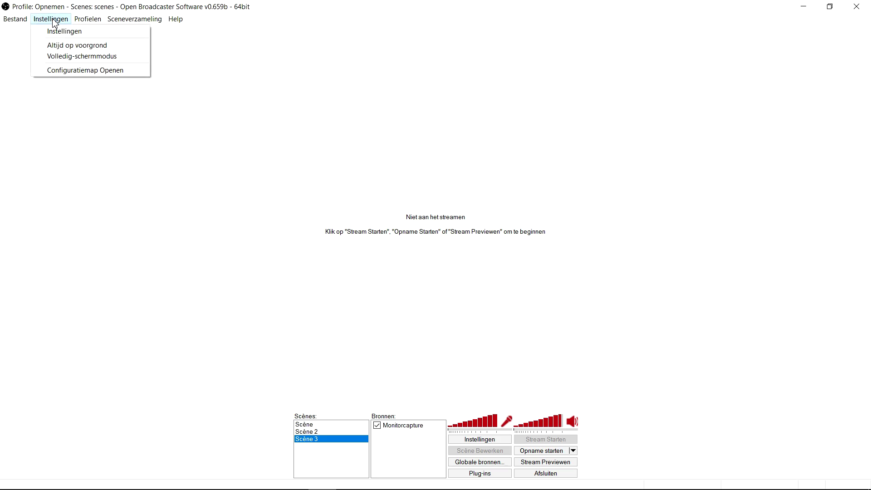
left_click(56, 32)
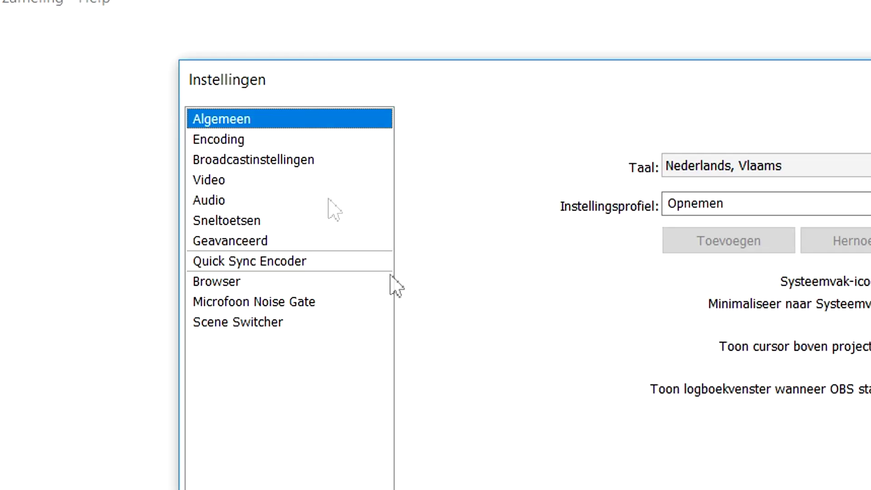
left_click(280, 140)
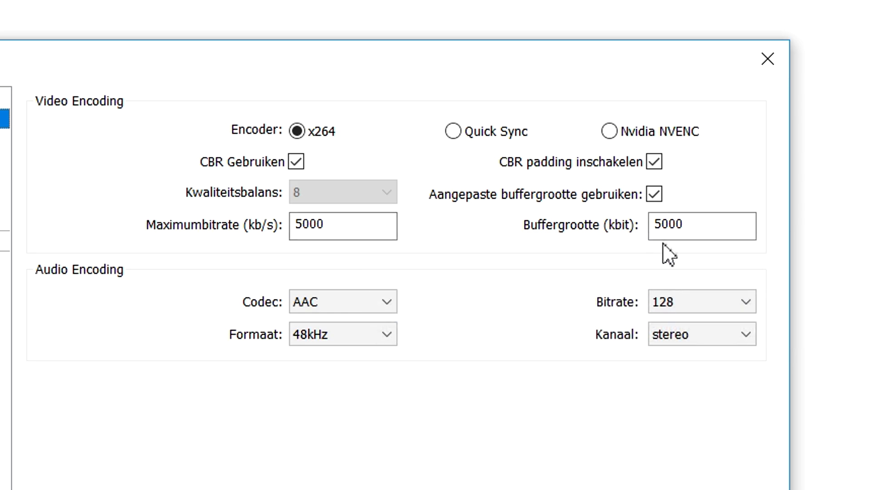
double_click(390, 229)
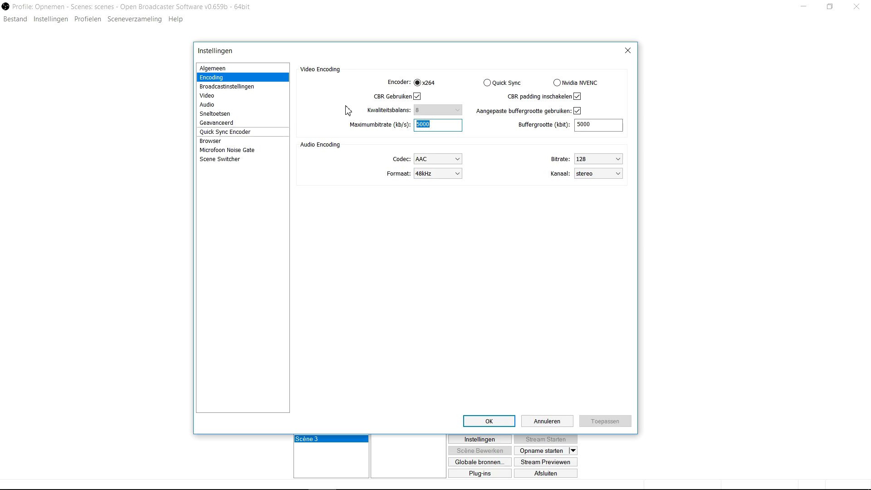
Set Maximumbitrate and Buffergrootte to 3500 each and apply the change.
type("270")
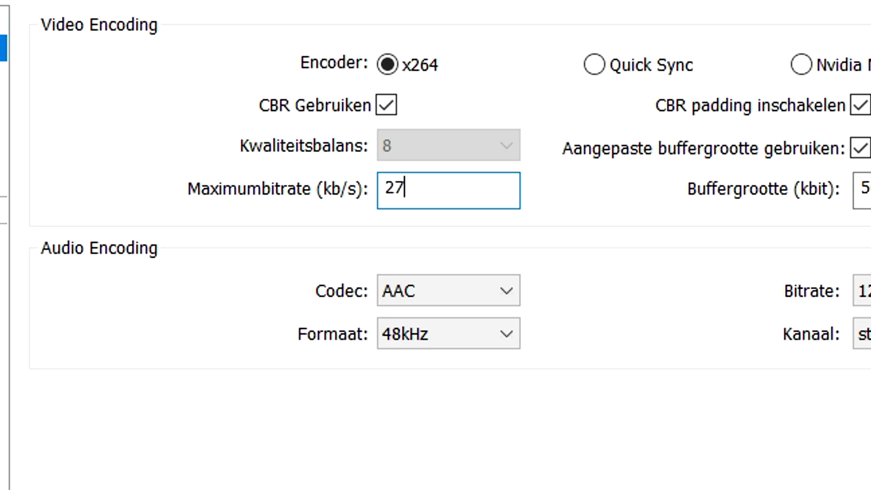
type("0")
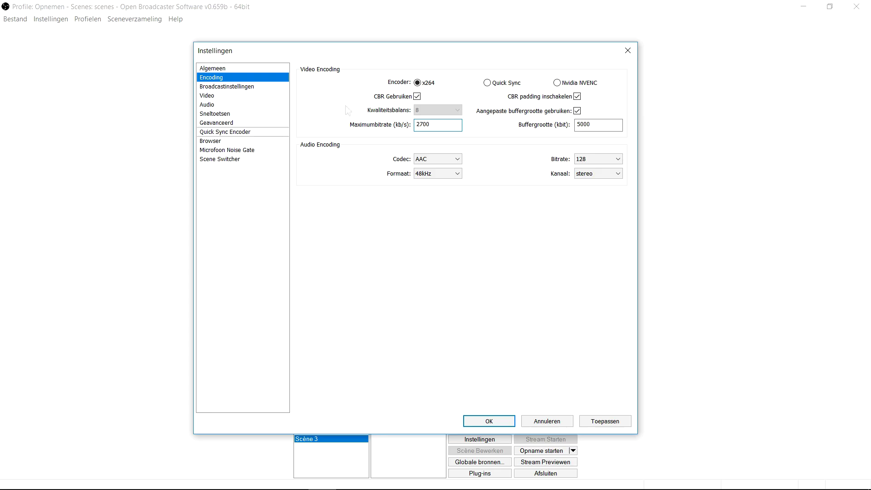
key("BackSpace")
key("BackSpace")
key("BackSpace")
key("BackSpace")
type("340")
key("BackSpace")
key("BackSpace")
key("BackSpace")
type("3500")
double_click(599, 125)
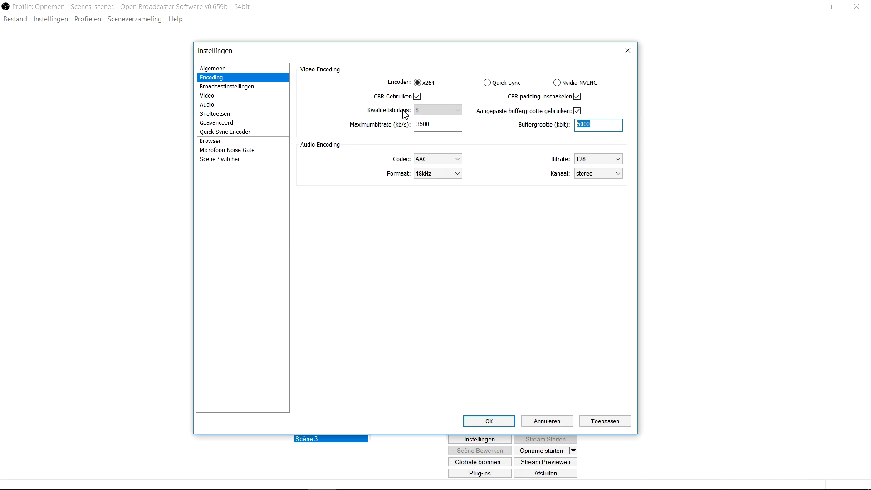
type("3500")
left_click(606, 422)
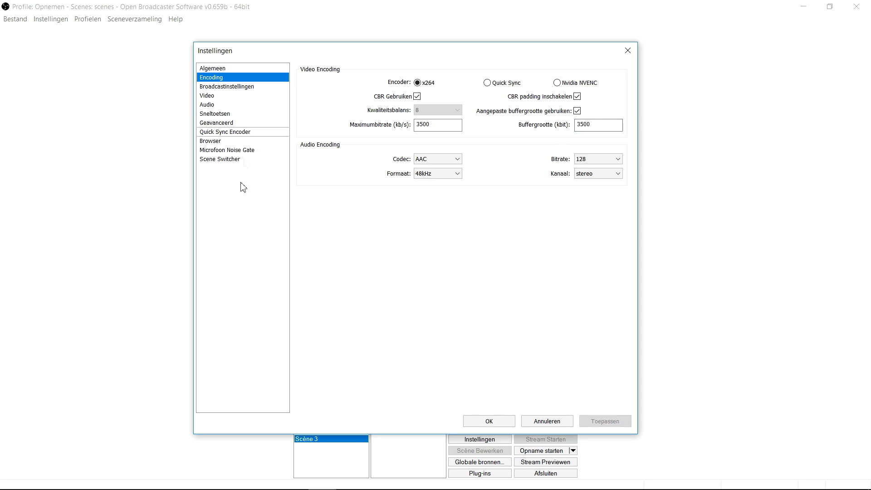
Set the broadcast to Live Stream on Twitch via the EU: Amsterdam, NL server.
left_click(243, 87)
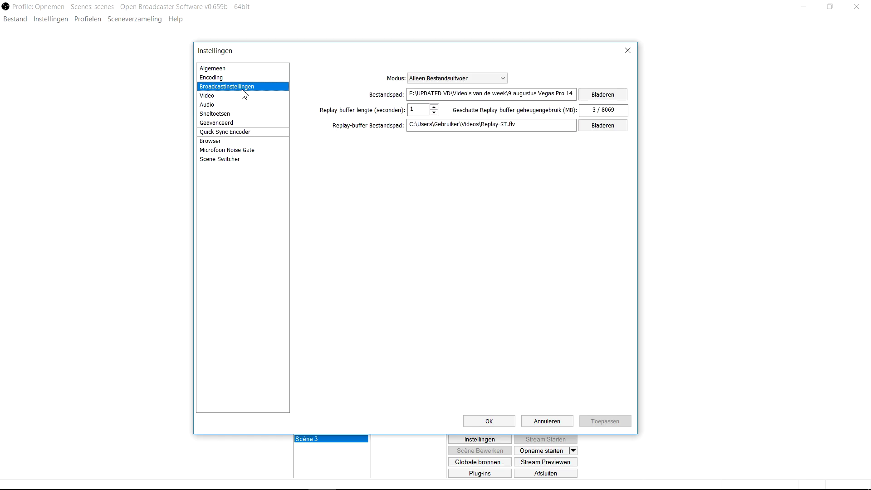
left_click(458, 81)
left_click(450, 87)
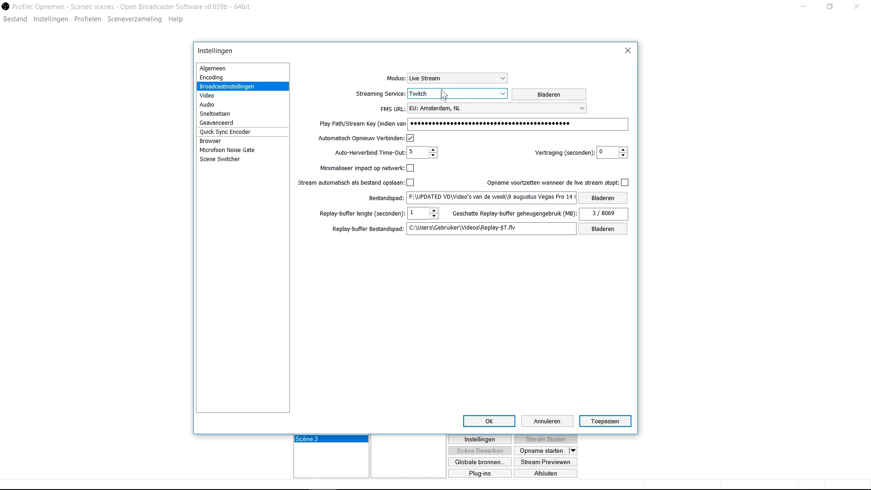
left_click(423, 98)
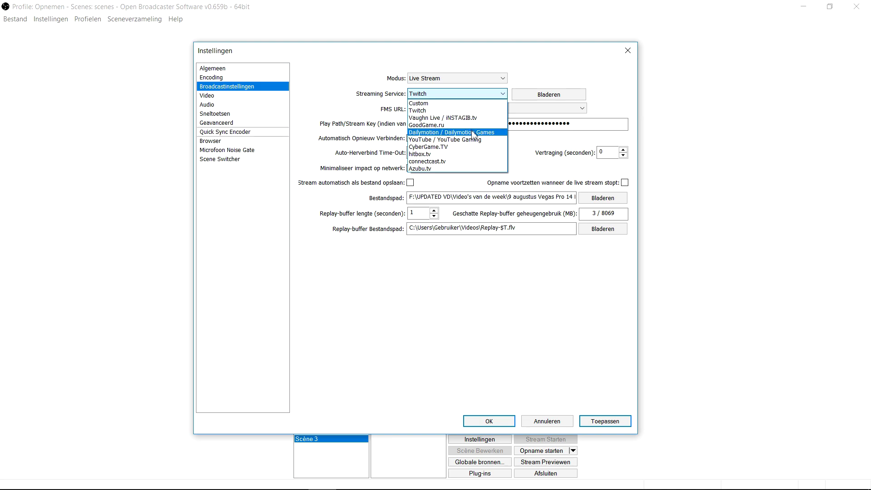
left_click(444, 110)
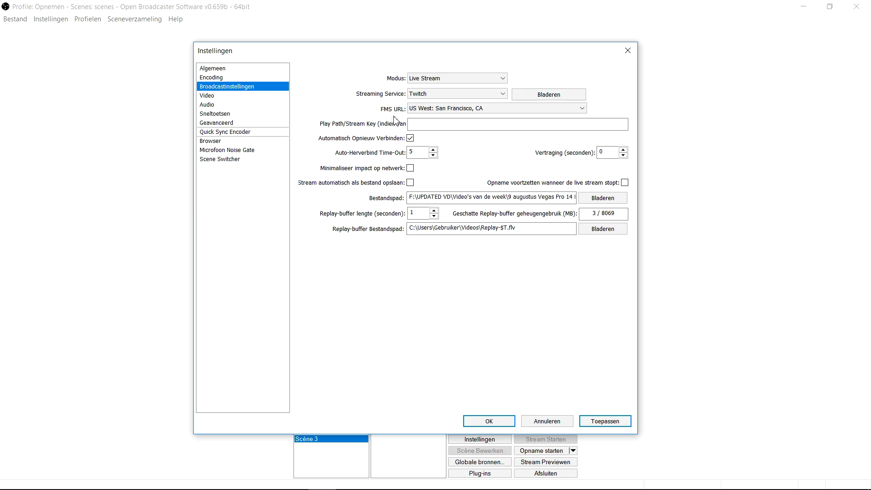
left_click(436, 111)
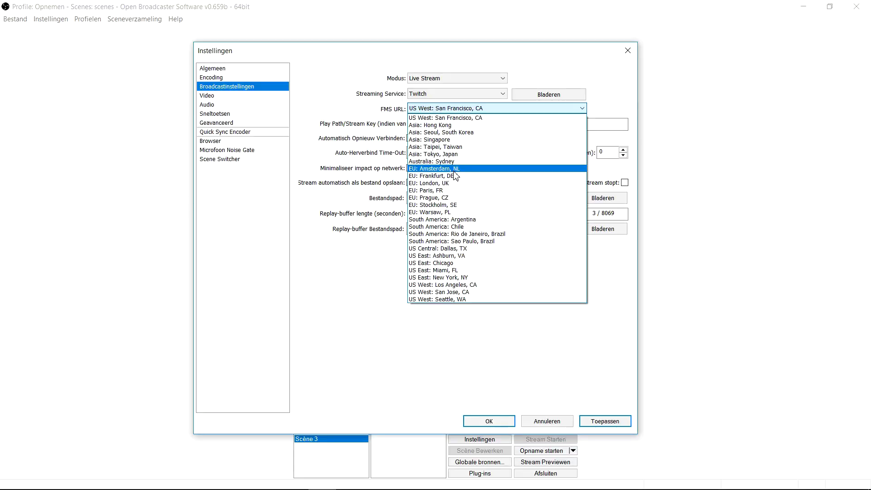
left_click(455, 173)
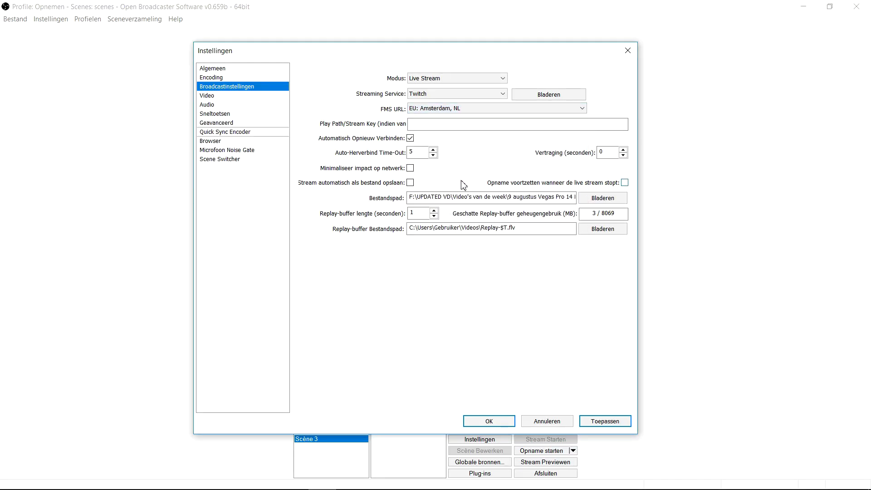
Enter the stream key and switch to Video, bringing up the 'Wijzigingen opslaan?' prompt.
left_click(459, 125)
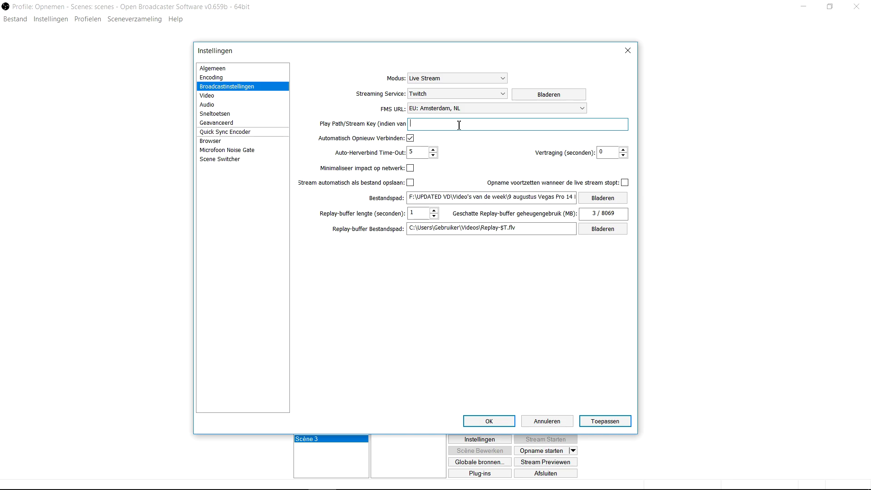
type("****")
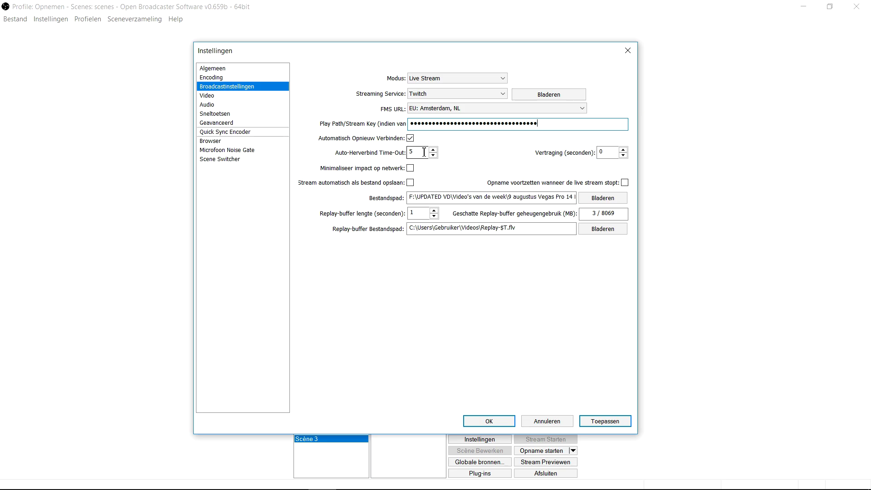
mouse_move(483, 194)
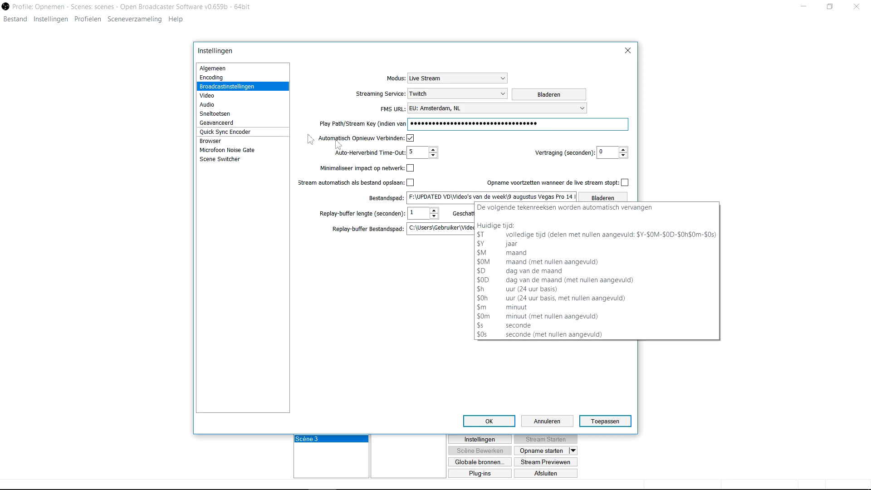
left_click(212, 77)
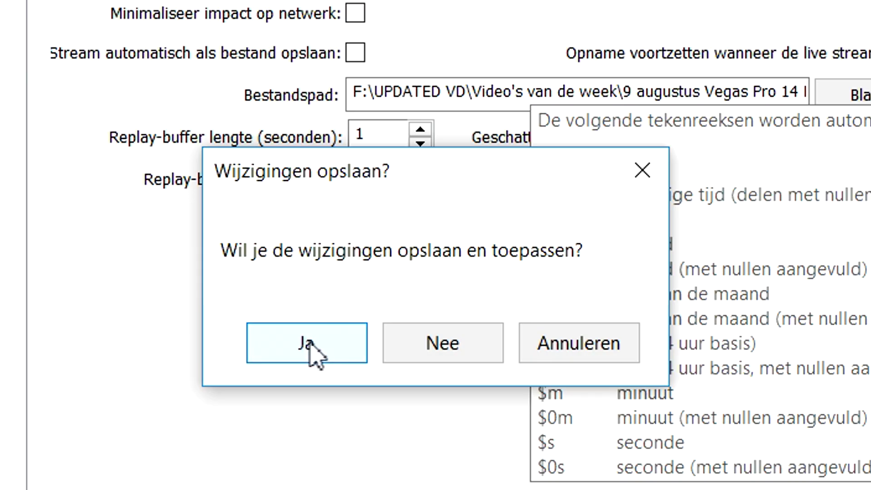
Save the broadcast changes and set a 1280 x 720 base resolution on the GTX 960M.
left_click(307, 343)
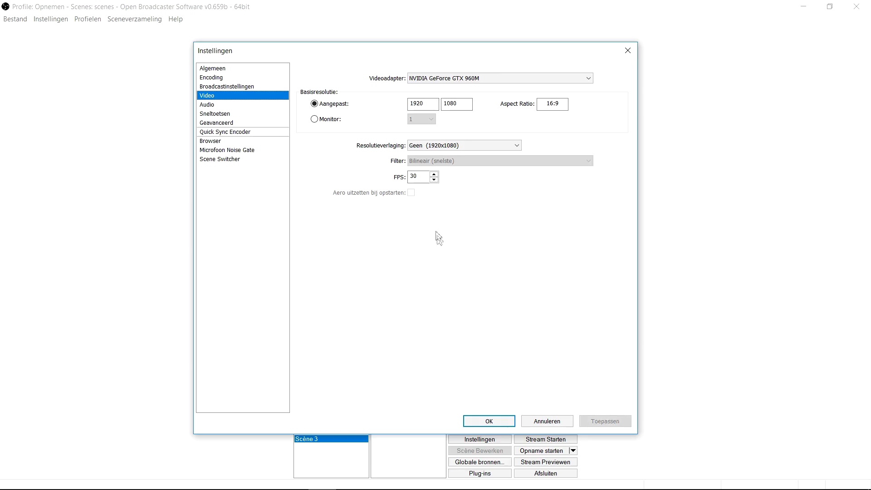
left_click(431, 81)
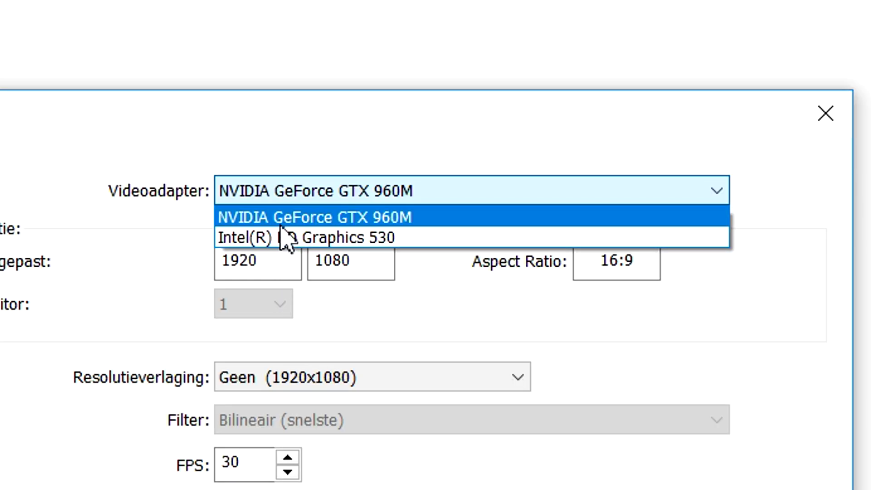
left_click(284, 223)
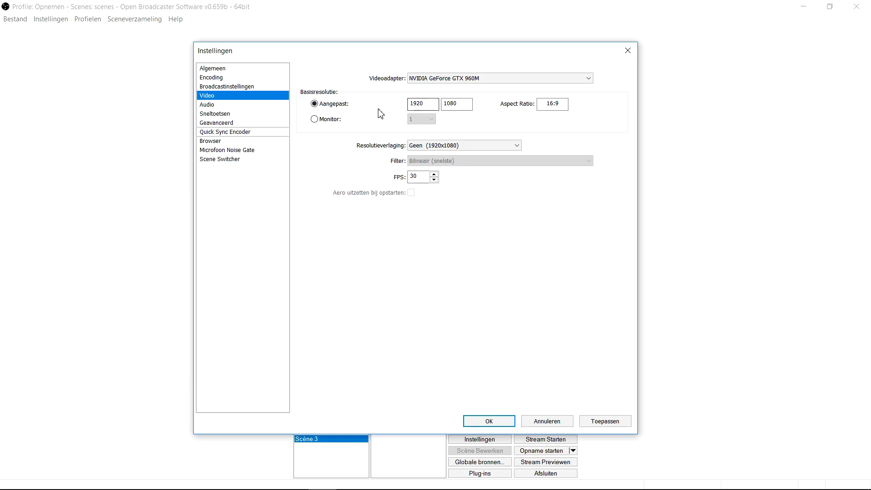
left_click(431, 104)
double_click(434, 103)
type("12")
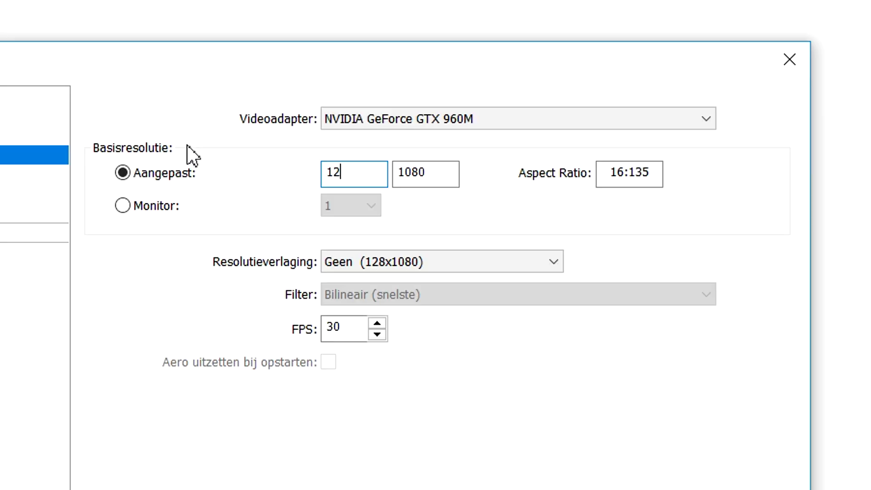
type("80")
key("Tab")
type("720")
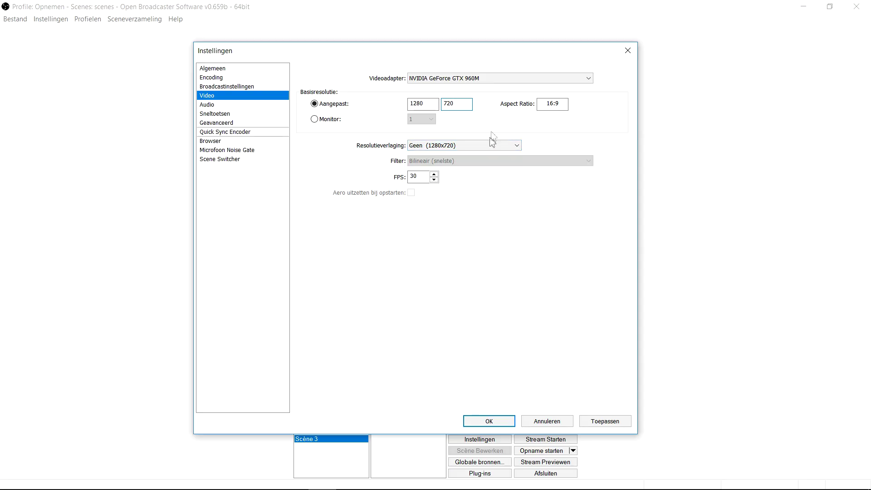
Keep downscaling at Geen and set the frame rate to 60 FPS.
left_click(429, 146)
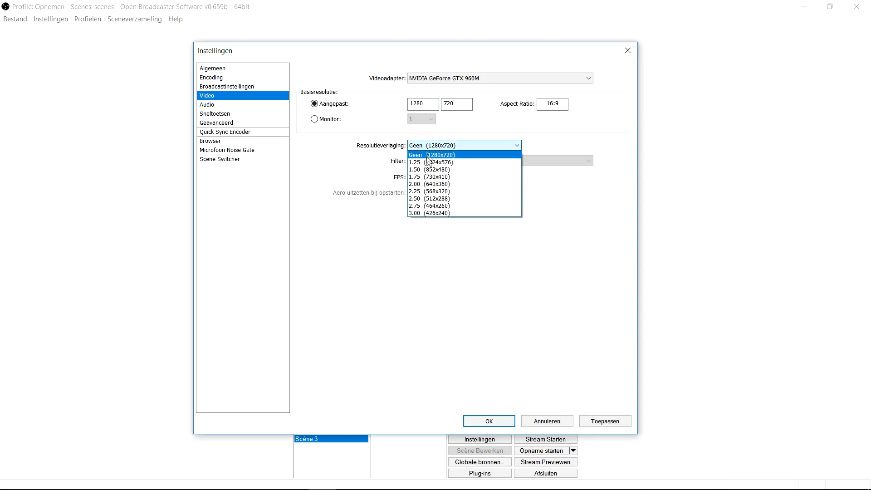
left_click(428, 157)
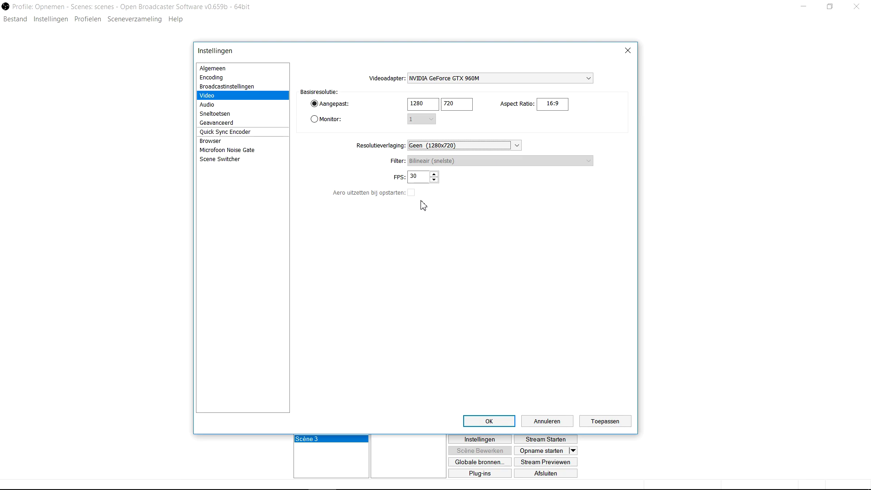
double_click(427, 178)
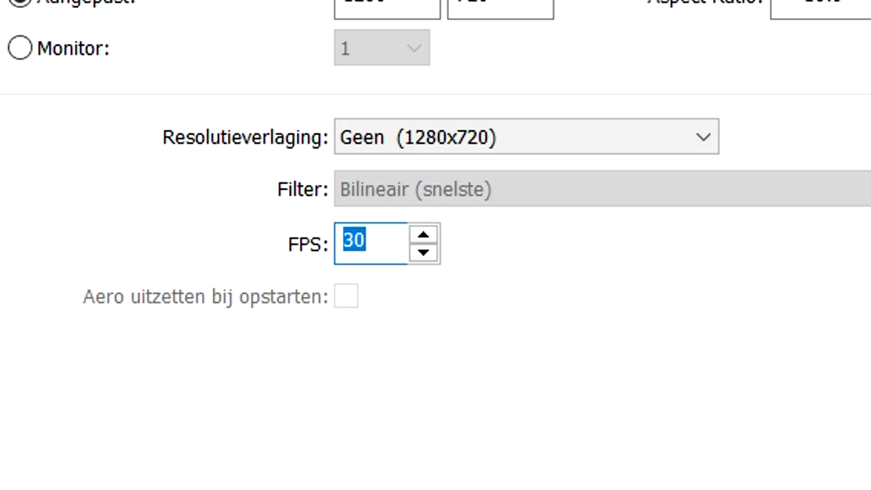
type("30")
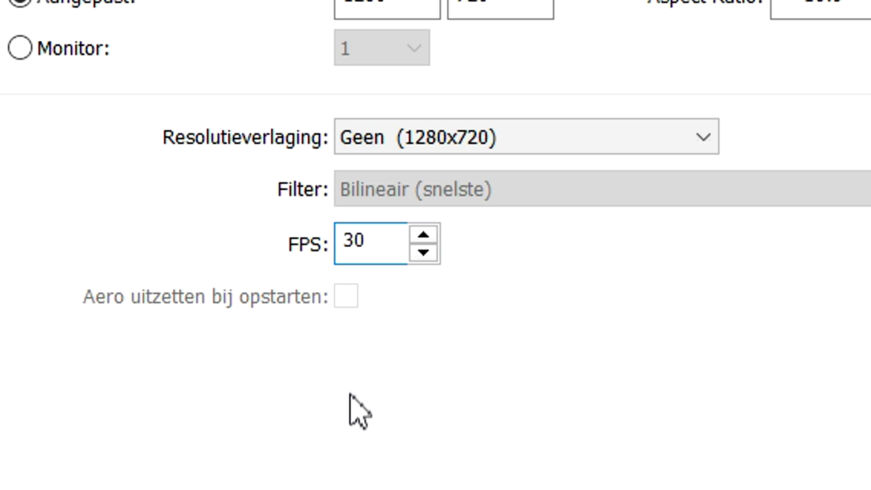
double_click(404, 239)
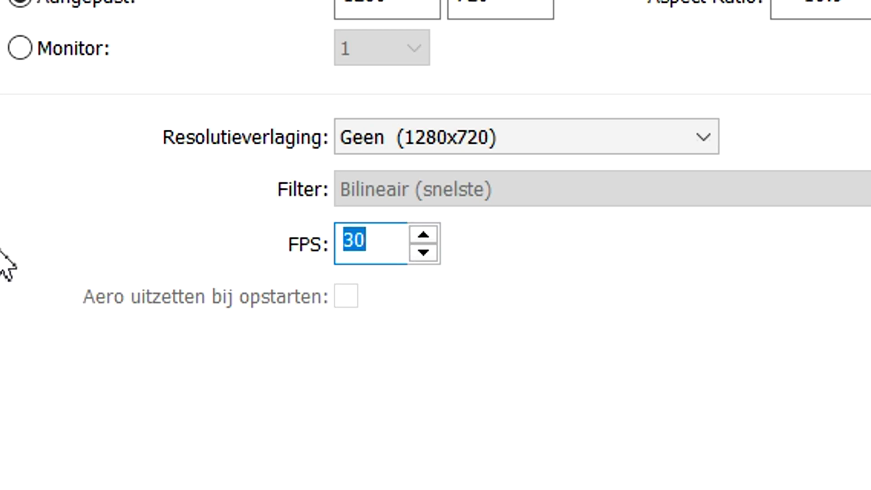
type("60")
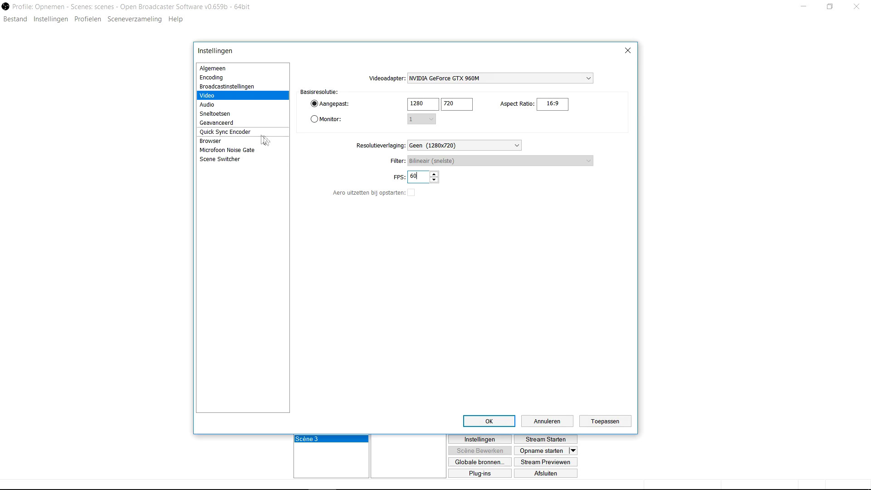
left_click(239, 106)
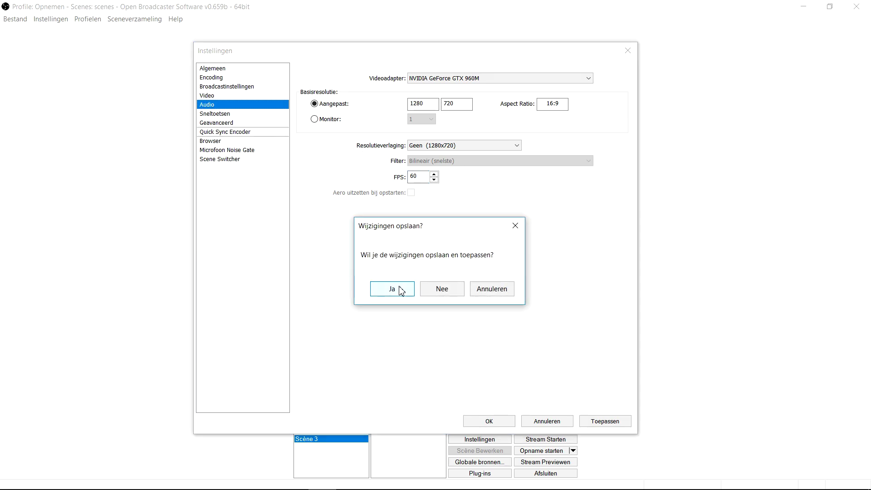
Save the video changes; use Realtek speakers for desktop audio and Samson C01U Pro Mic as microphone.
left_click(401, 292)
left_click(453, 79)
left_click(449, 78)
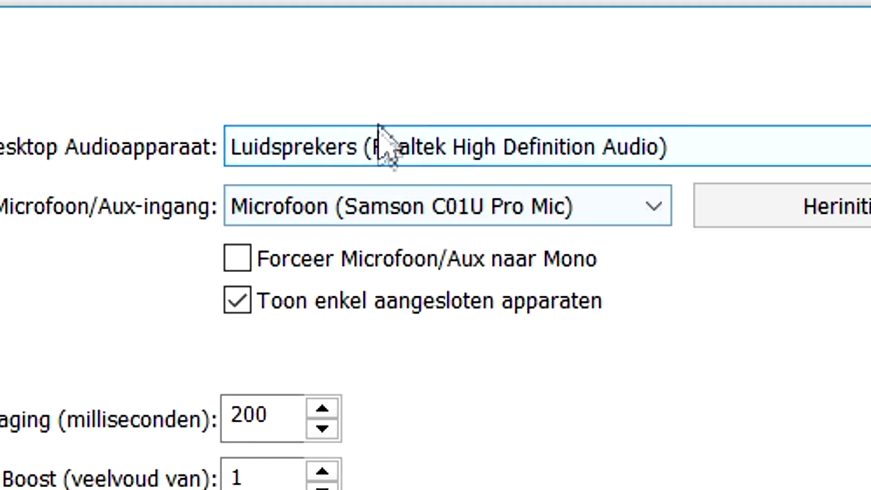
left_click(379, 136)
left_click(379, 152)
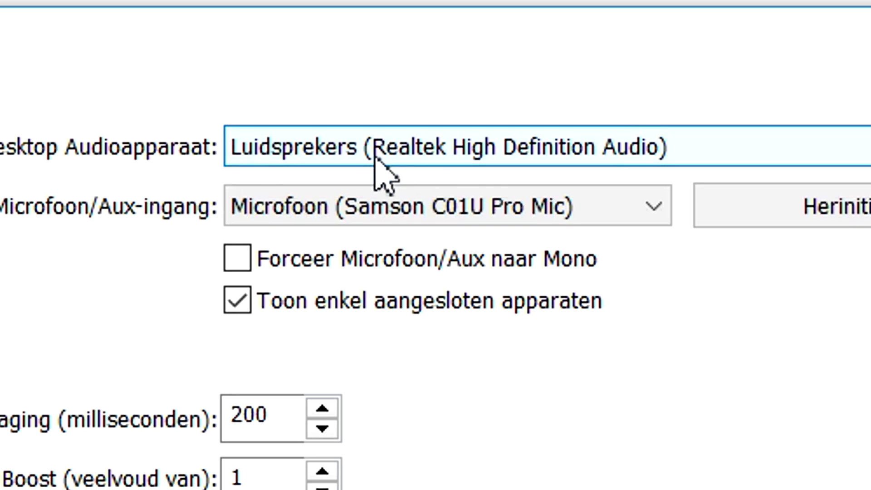
left_click(350, 206)
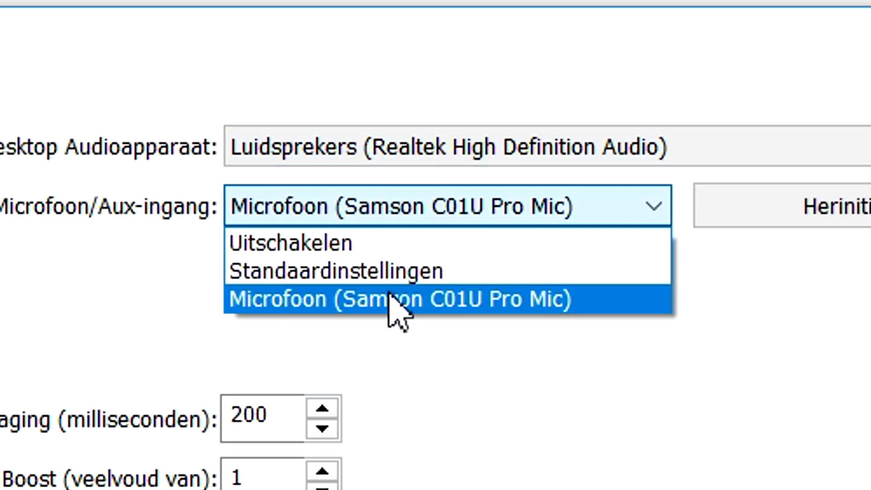
left_click(474, 305)
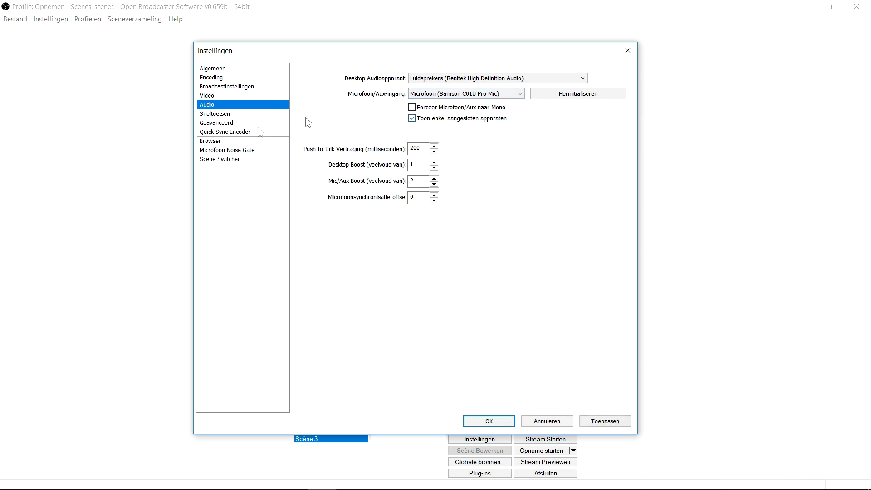
left_click(241, 114)
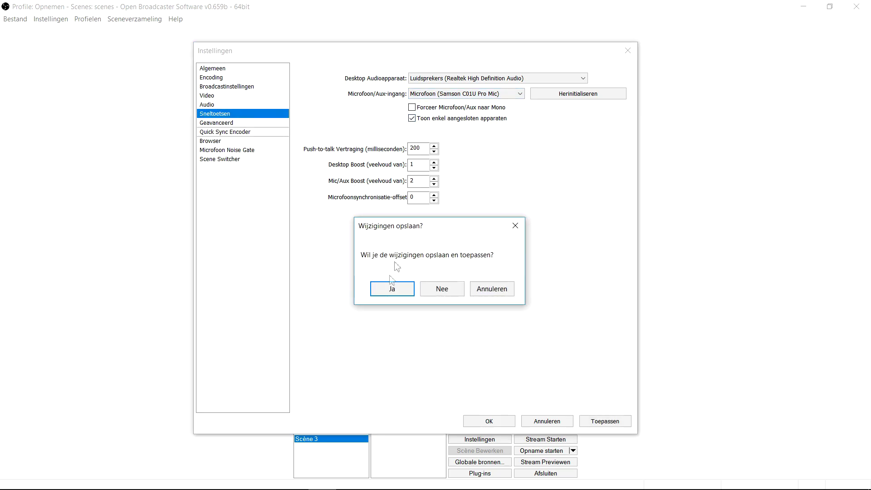
Save the audio changes and review the Advanced (Geavanceerd) settings page.
left_click(391, 289)
left_click(239, 124)
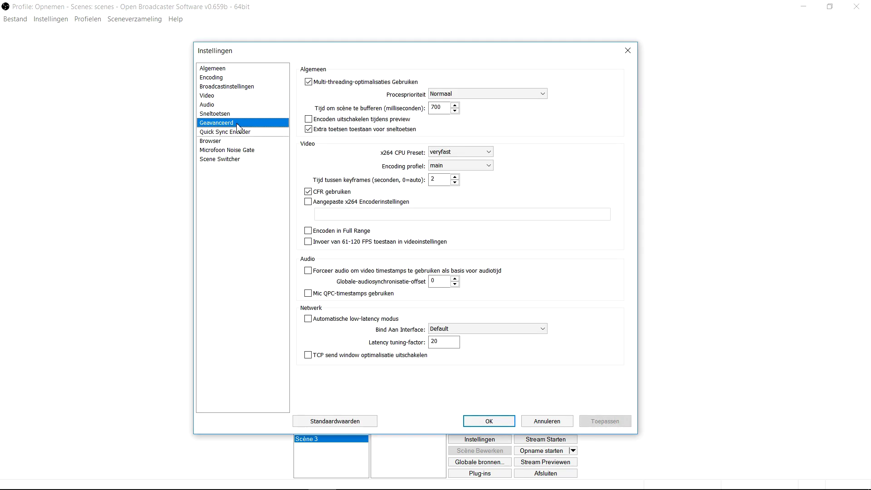